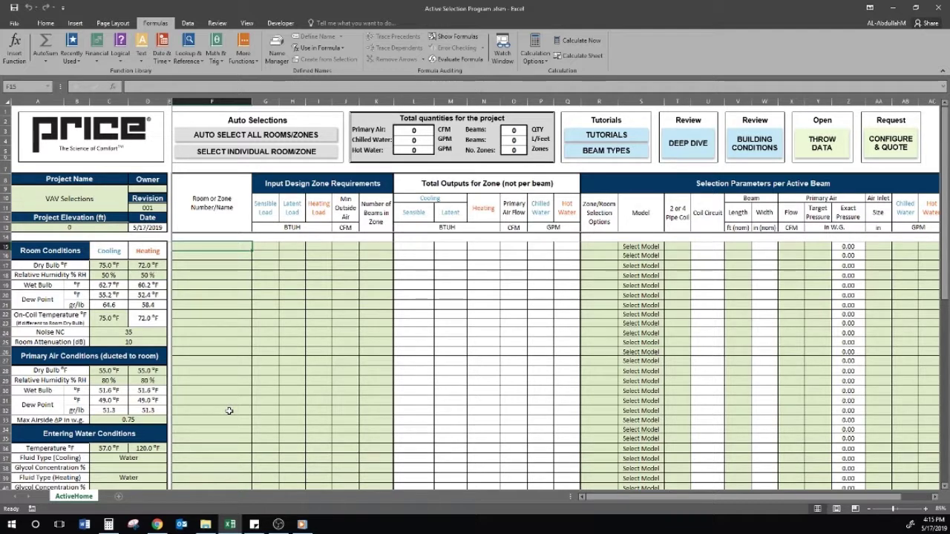
Enter zone CB-1 in row 15 with 10,000 sensible and 2,000 latent BTUH
left_click(242, 245)
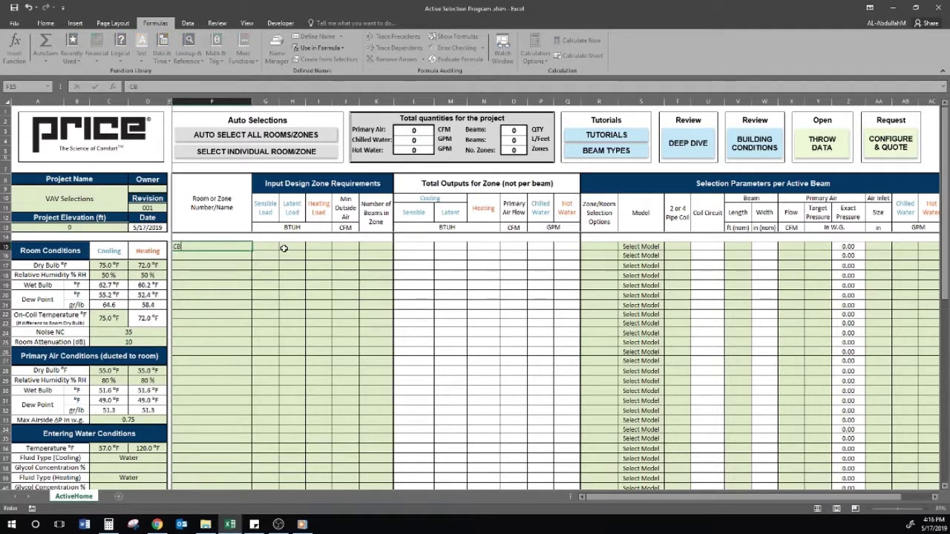
type("CB-1")
key("Tab")
type("10,")
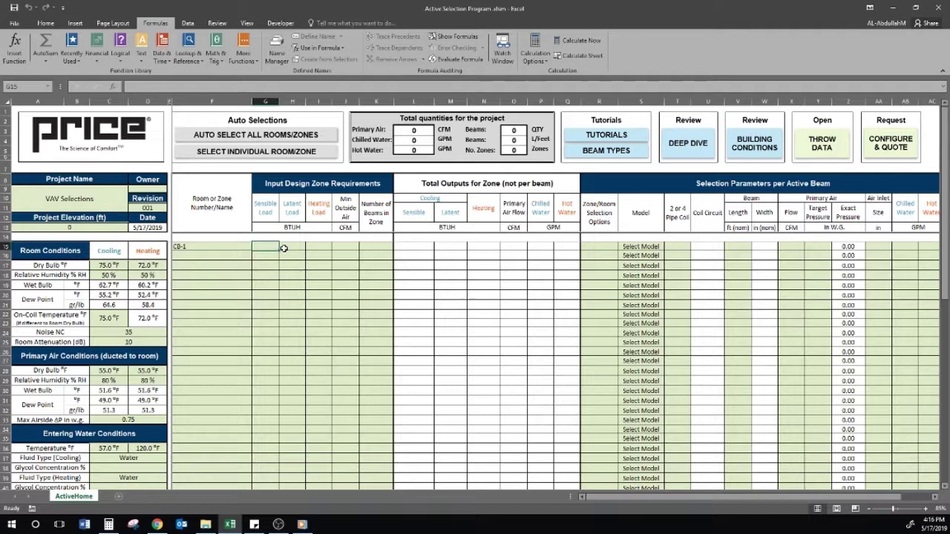
type("0000")
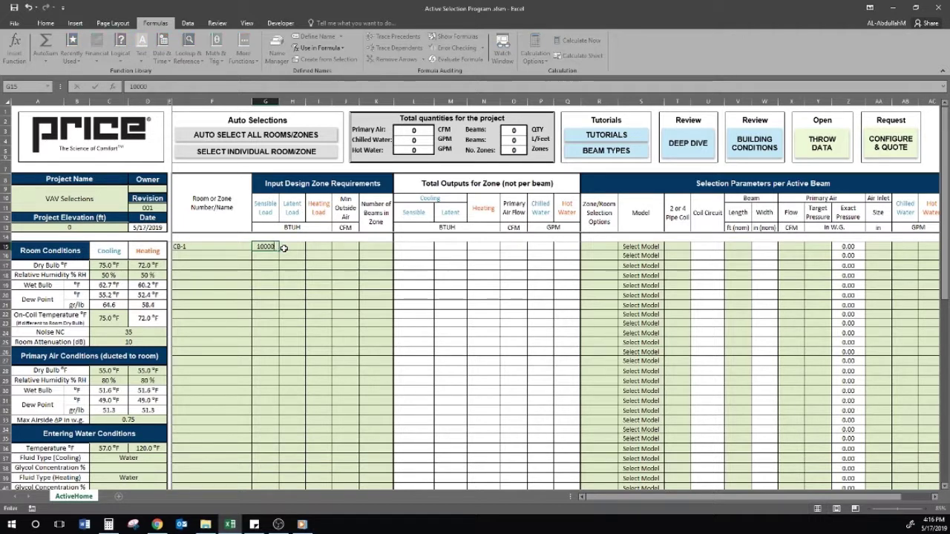
key("Tab")
type("2000")
key("Tab")
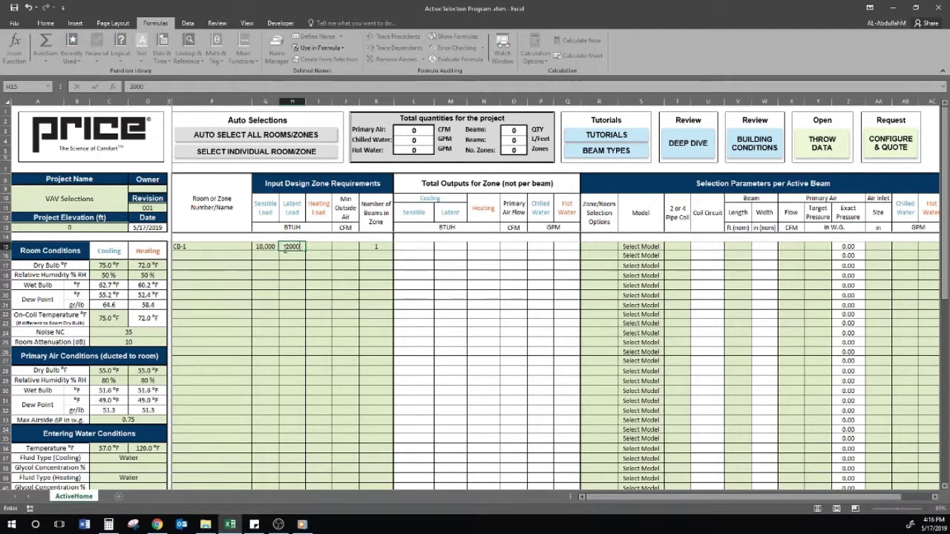
Assign the ACBL-HE24-2W beam model to CB-1 in S15
left_click(647, 248)
key("alt+Down")
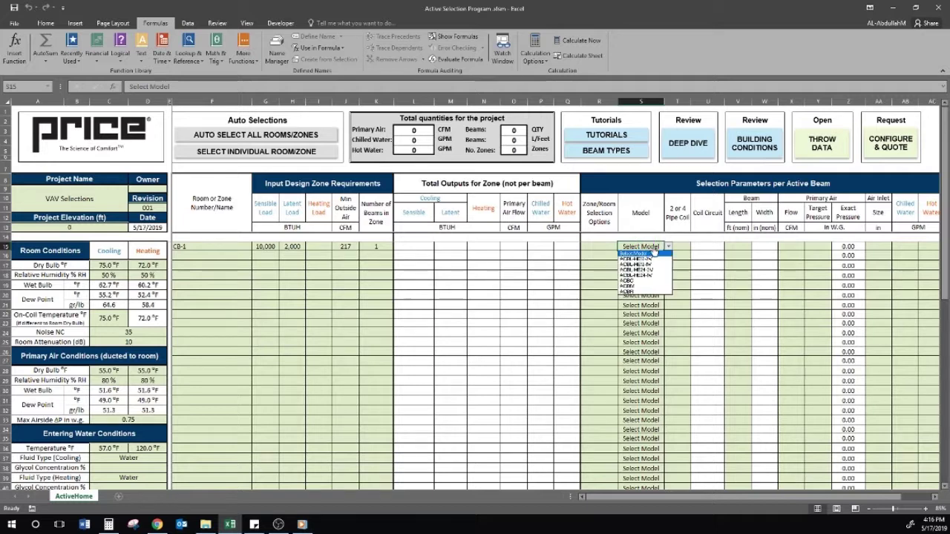
left_click(656, 272)
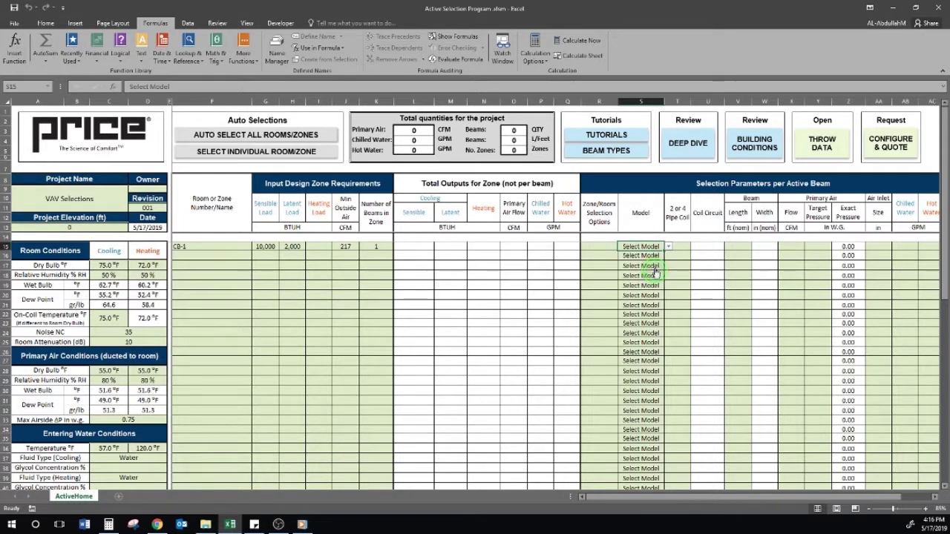
Auto-select CB-1's beams with even lengths only, then review beam length and nozzle size
left_click(293, 136)
left_click(419, 219)
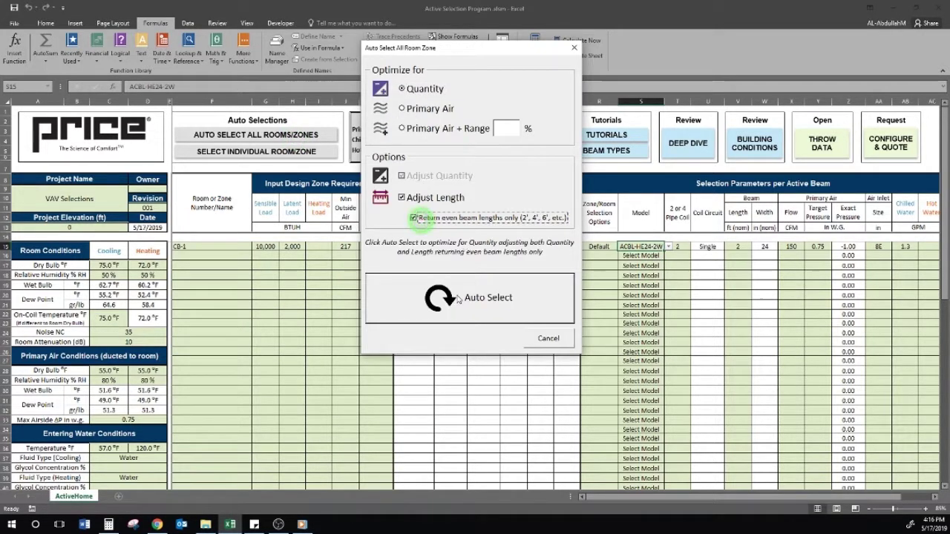
left_click(458, 299)
left_click(533, 299)
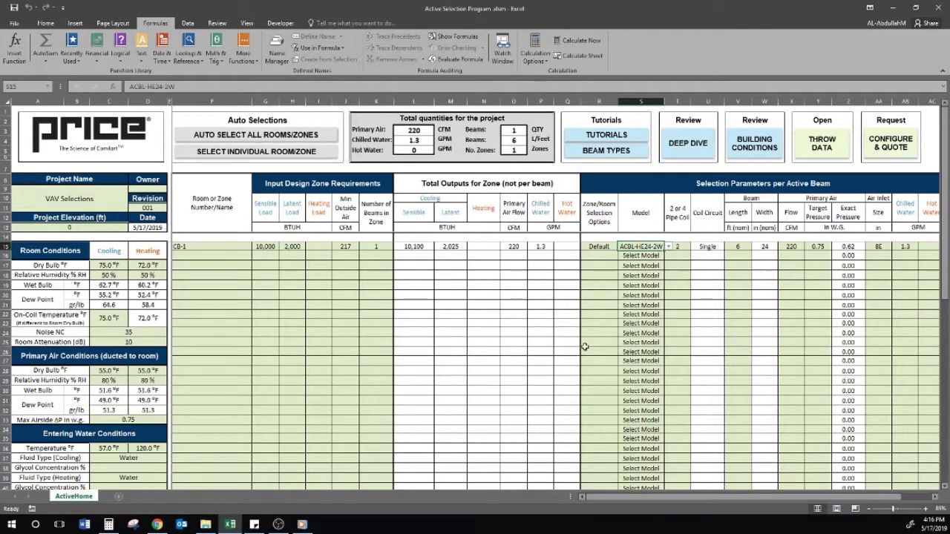
scroll(613, 497, "right", 3)
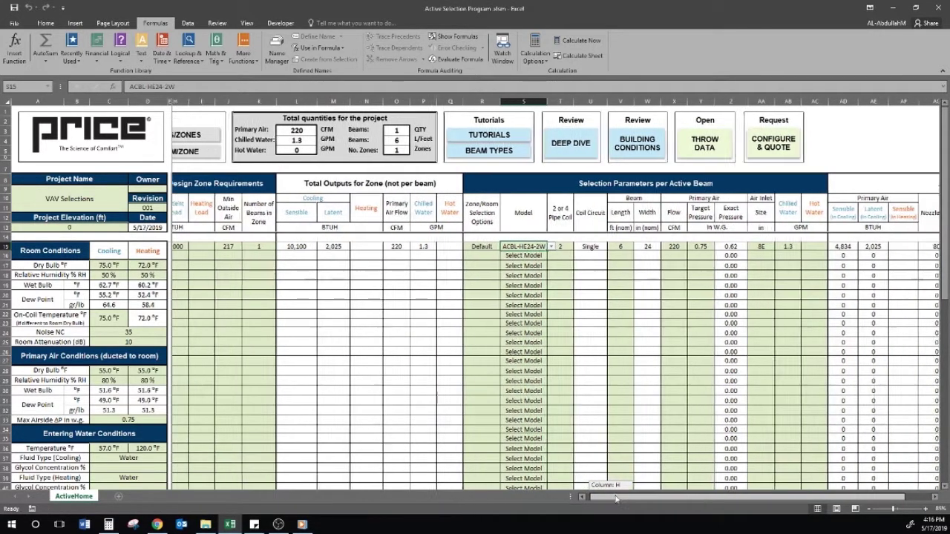
left_click(552, 249)
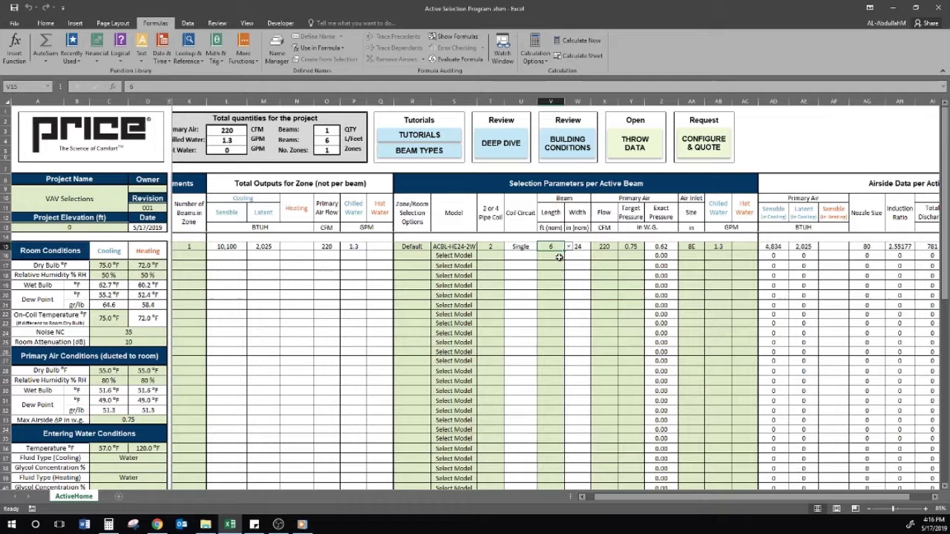
left_click(865, 247)
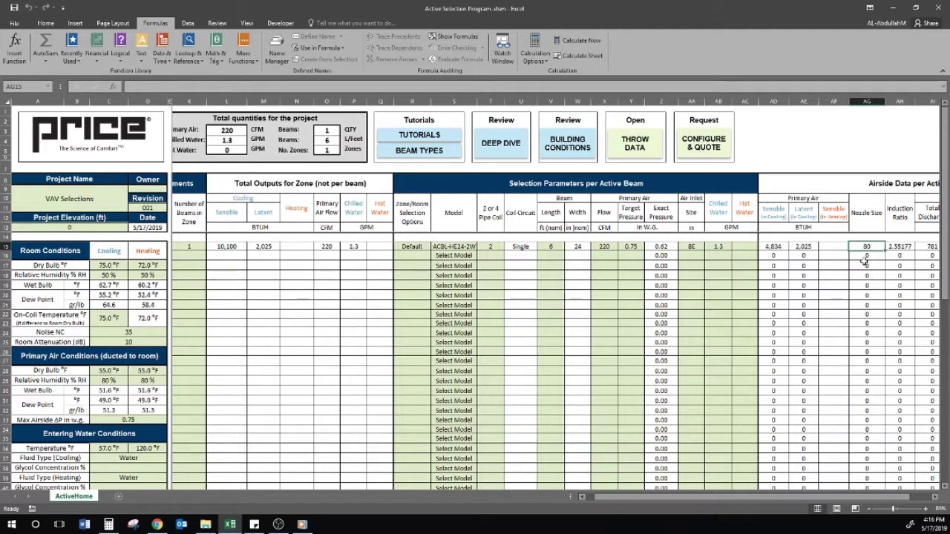
Try 50, 100 and 120 CFM primary air in X15, settling on 150 CFM
left_click(615, 248)
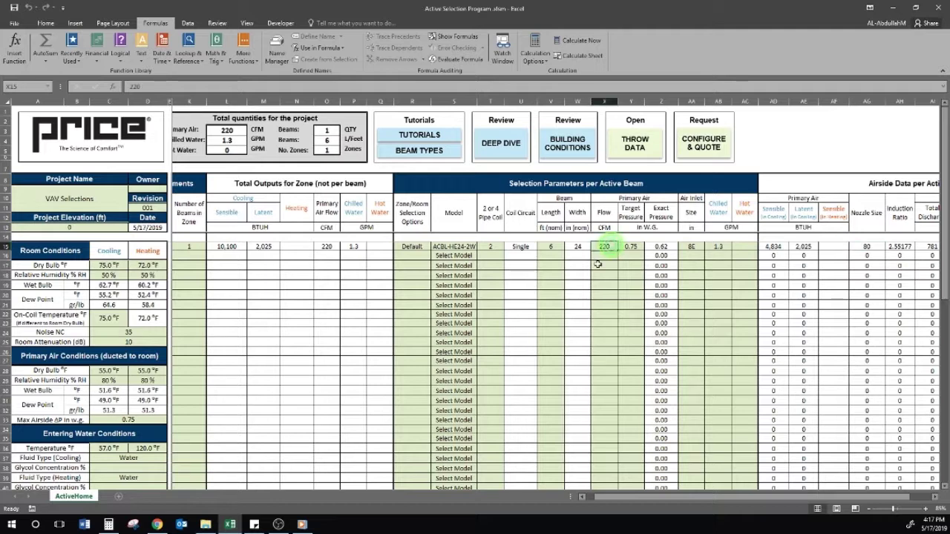
type("50")
key("ctrl+Return")
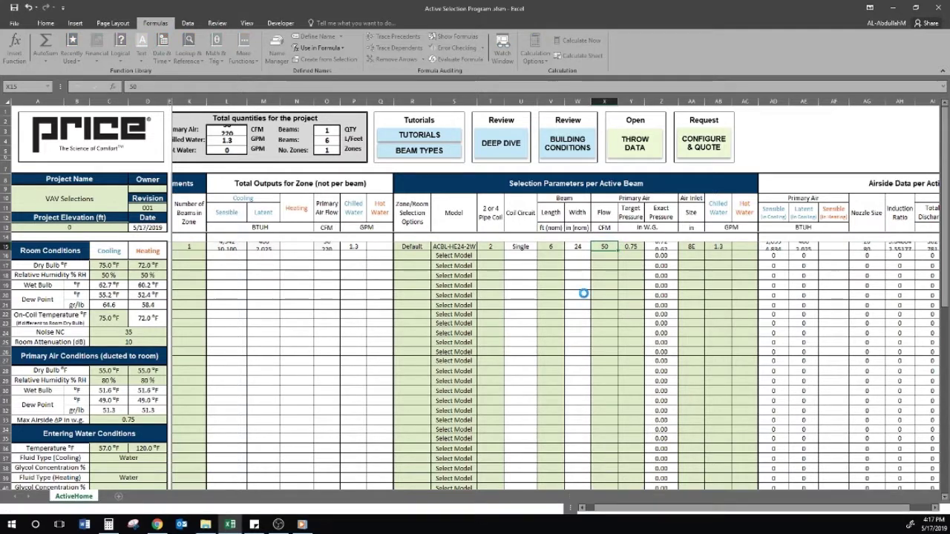
type("100")
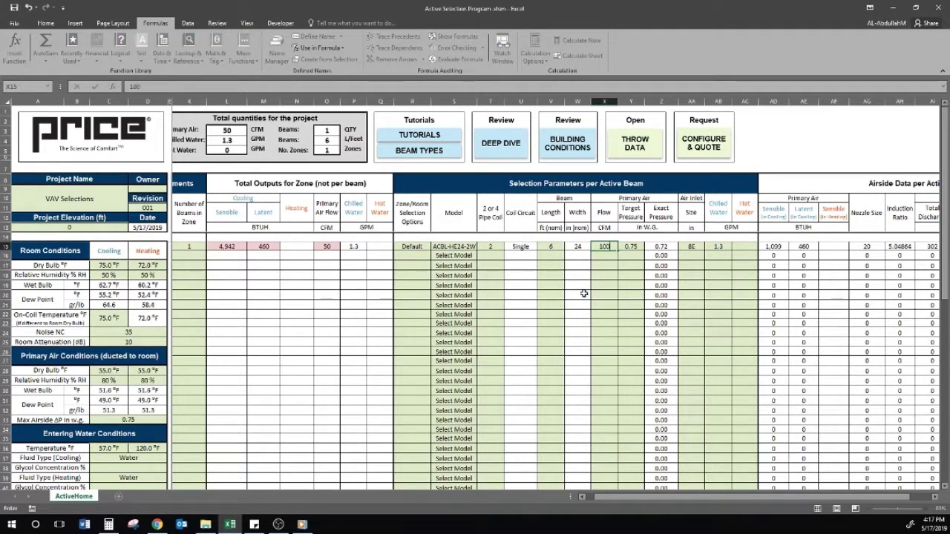
key("ctrl+Return")
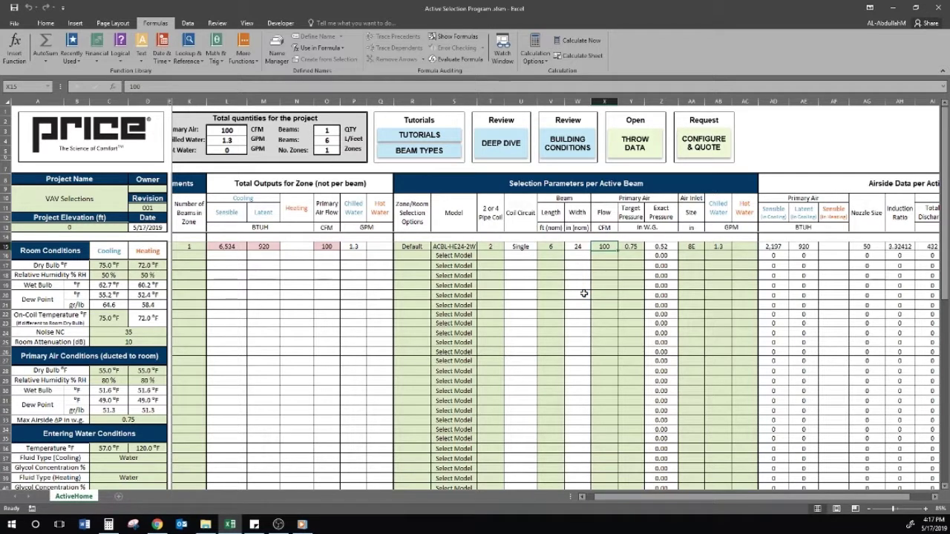
type("120")
key("ctrl+Return")
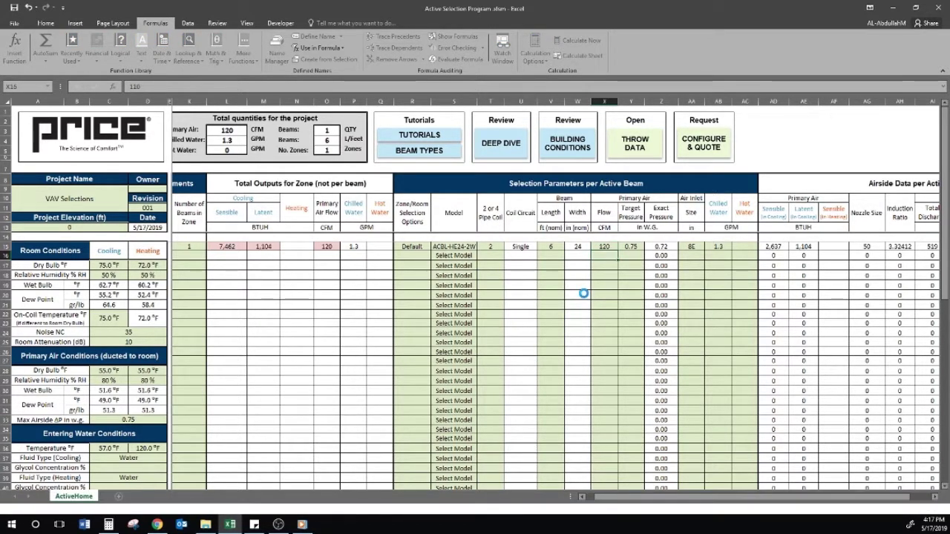
type("150")
key("ctrl+Return")
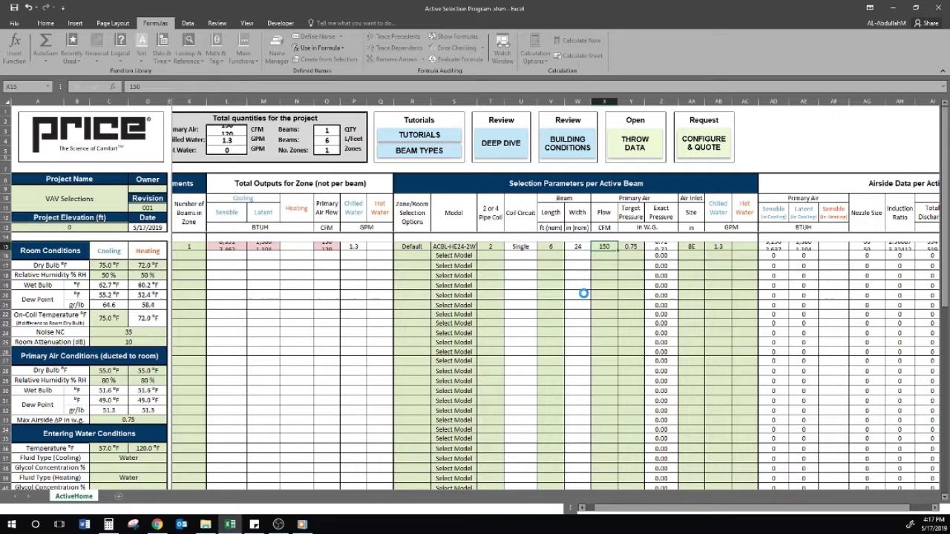
key("Return")
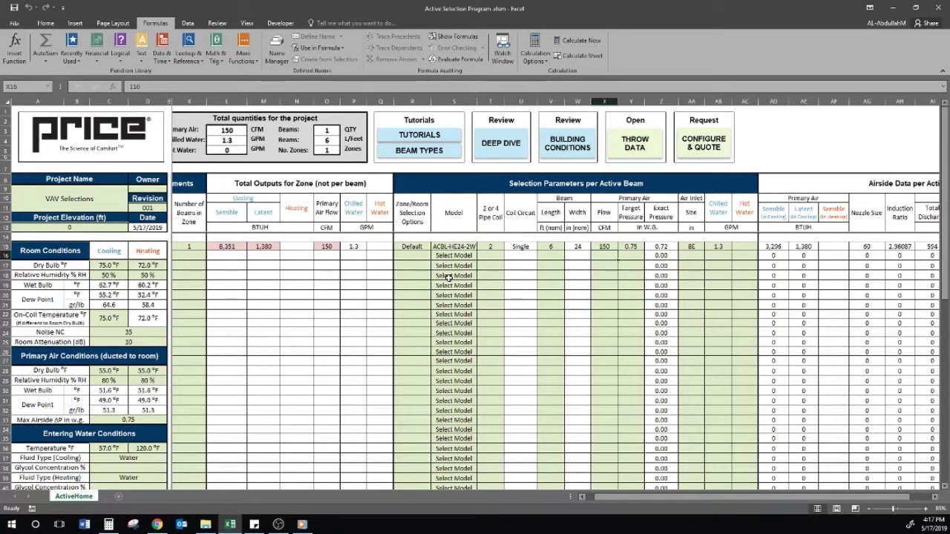
Change CB-1's zone selection option in R15 to VAV
left_click(422, 248)
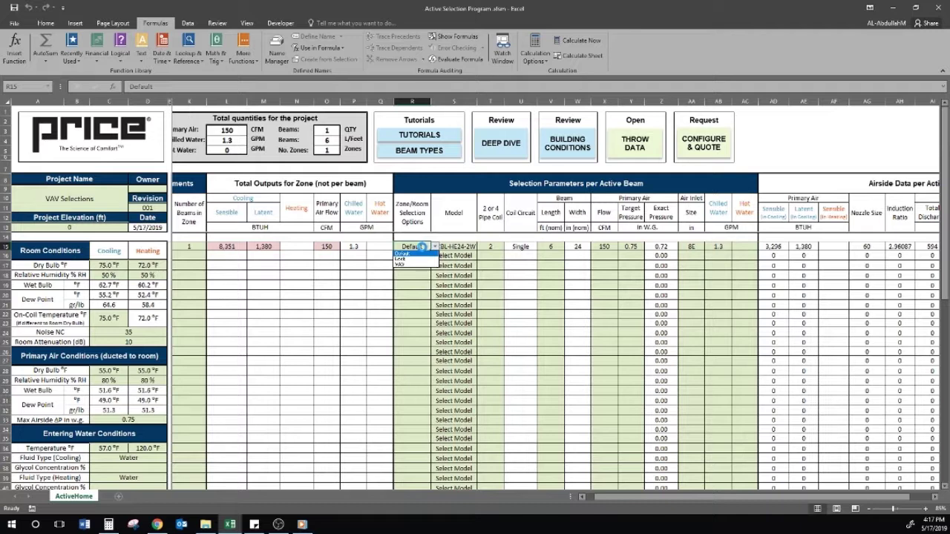
left_click(435, 246)
left_click(416, 263)
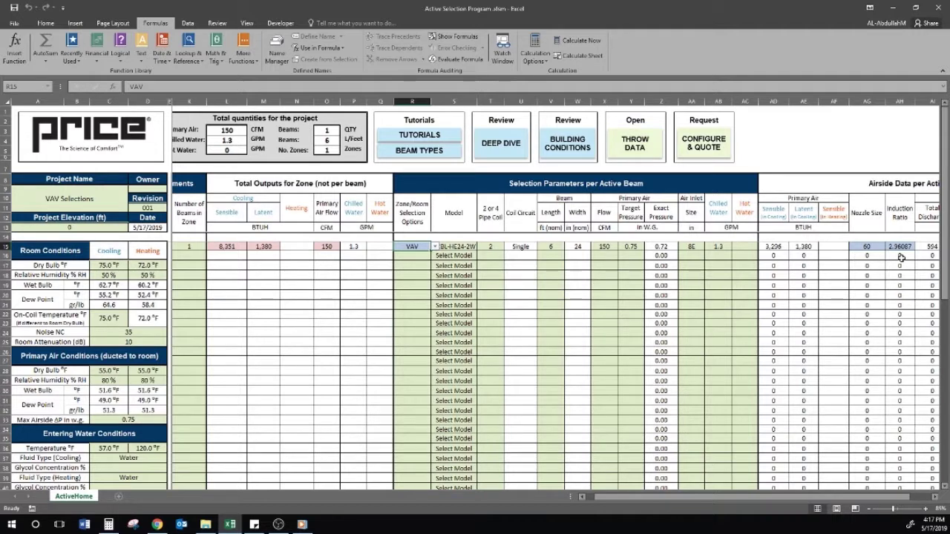
Re-enter CB-1's flow in X15 as 50, then 100, finally 200 CFM
left_click(604, 247)
type("50")
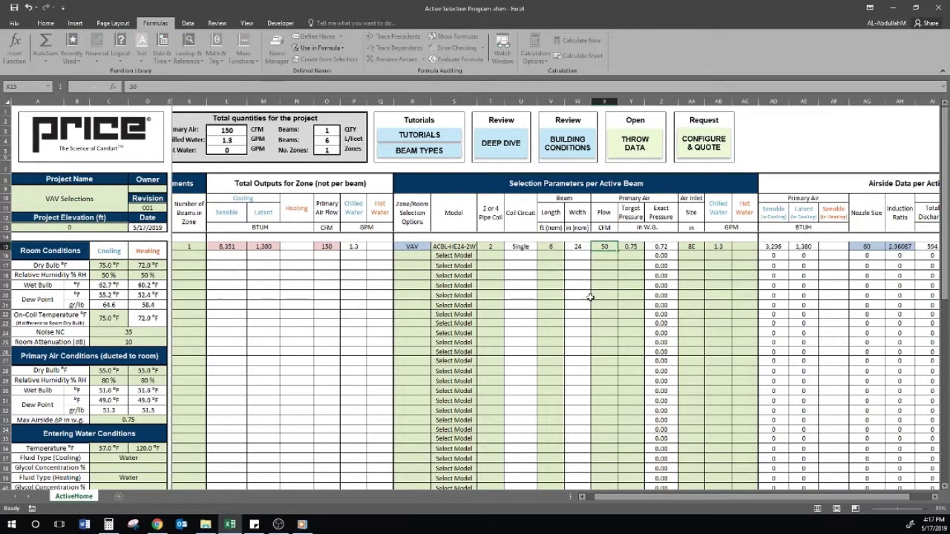
key("Return")
key("Up")
type("100")
key("Return")
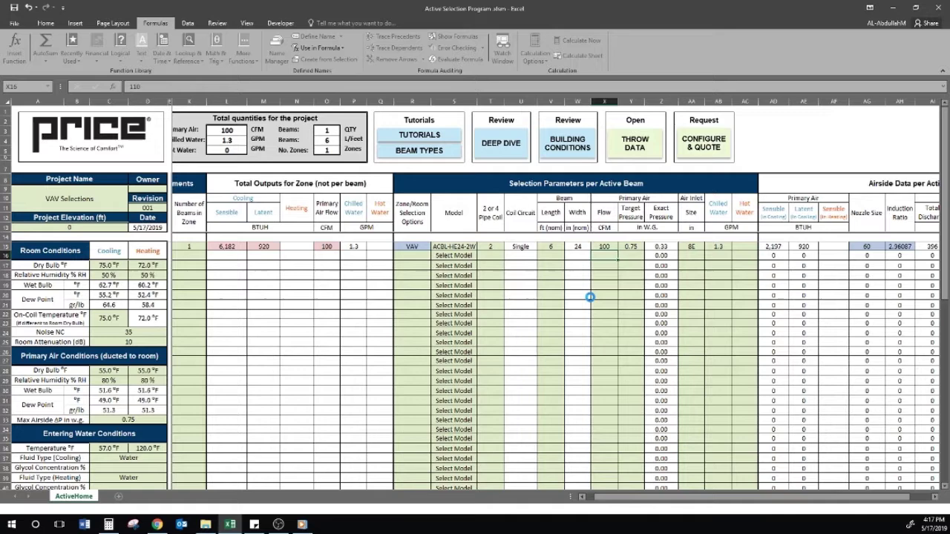
key("ctrl+z")
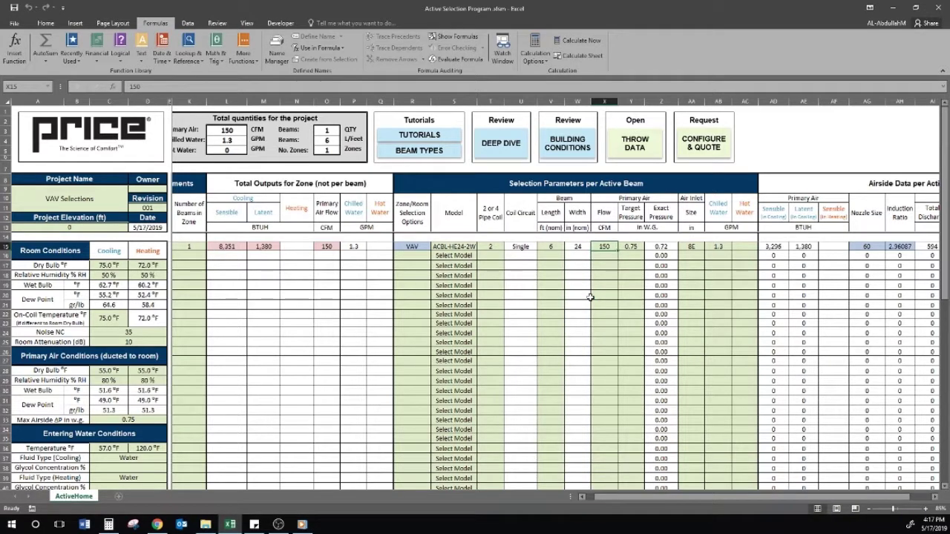
type("200")
key("Return")
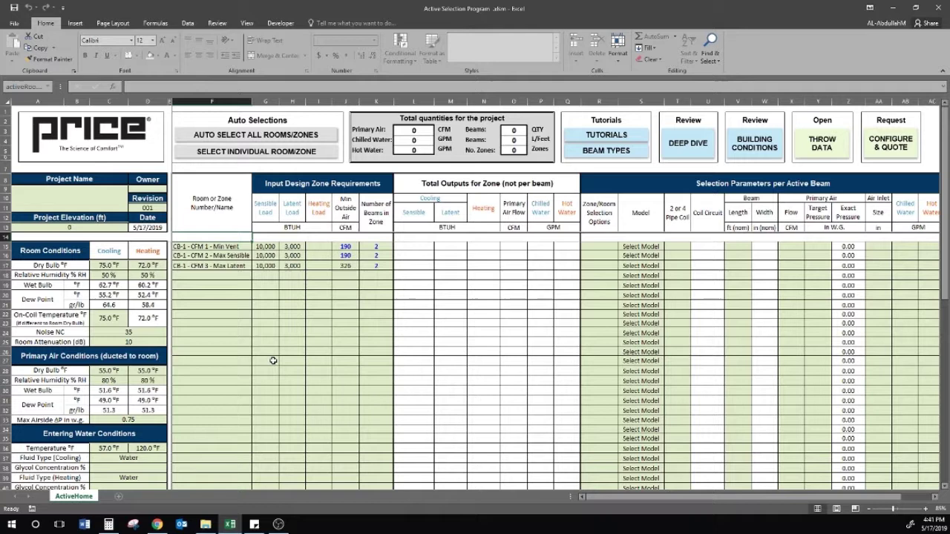
left_click(355, 218)
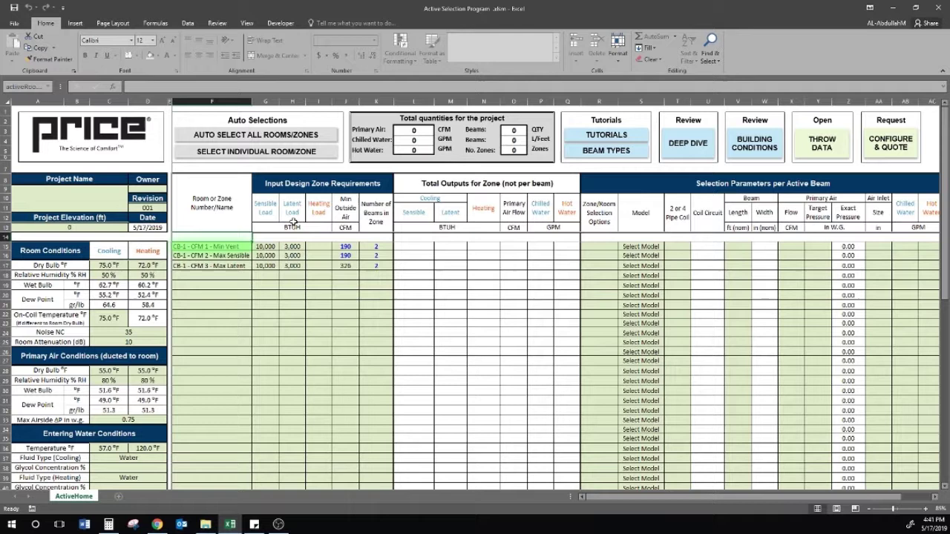
left_click(240, 248)
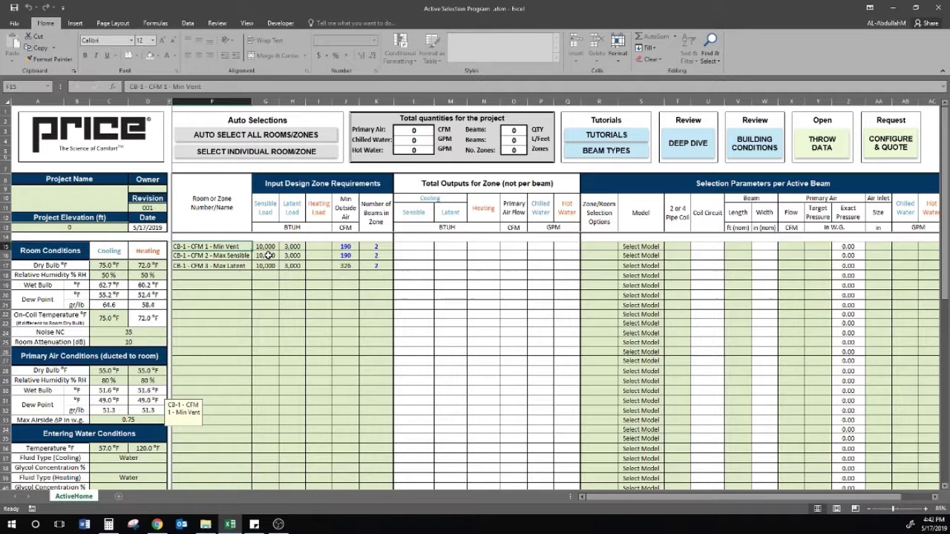
left_click(239, 255)
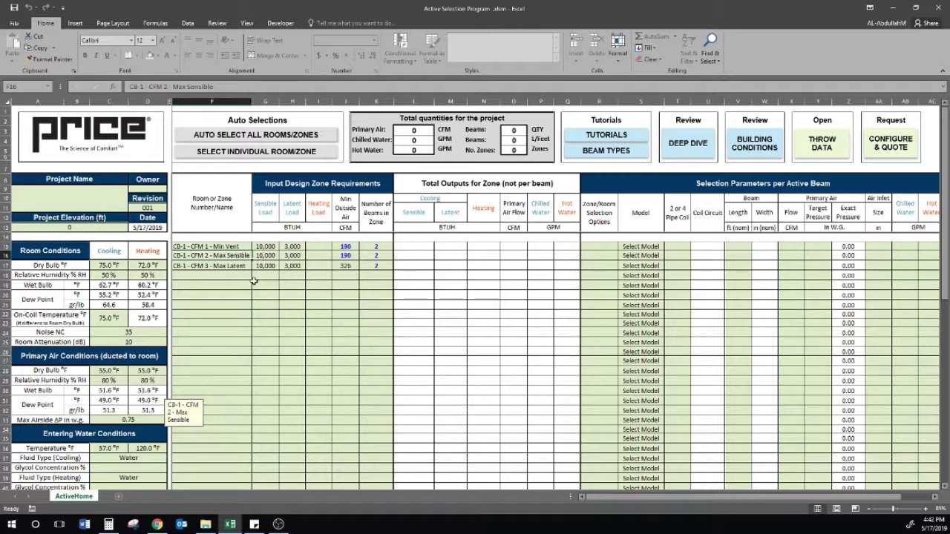
left_click(241, 267)
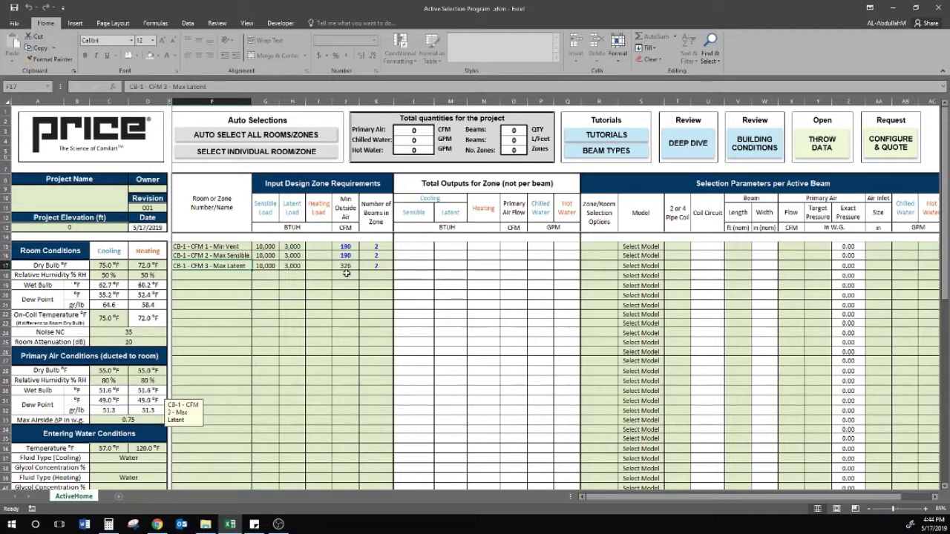
Commit 190 CFM outside air in I17 and accept resetting it to the 326 CFM default
left_click(347, 266)
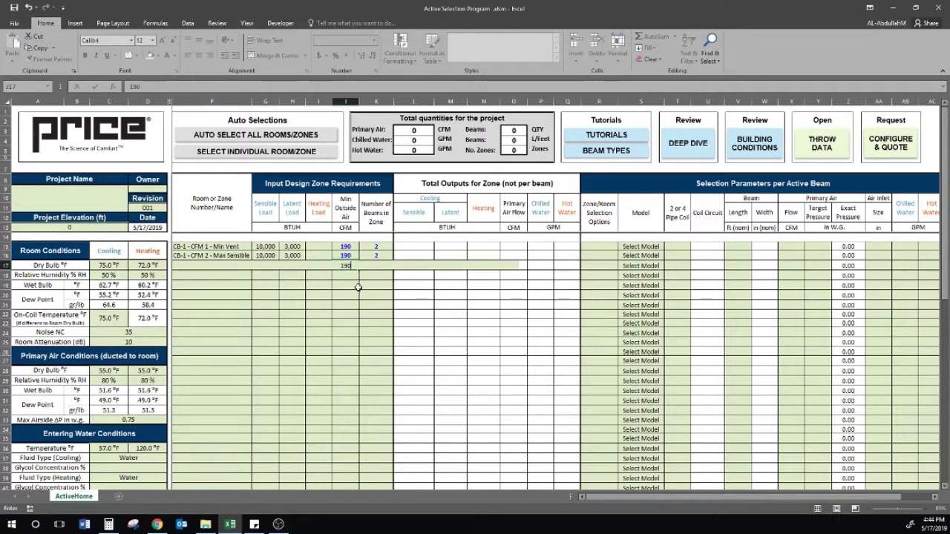
key("Return")
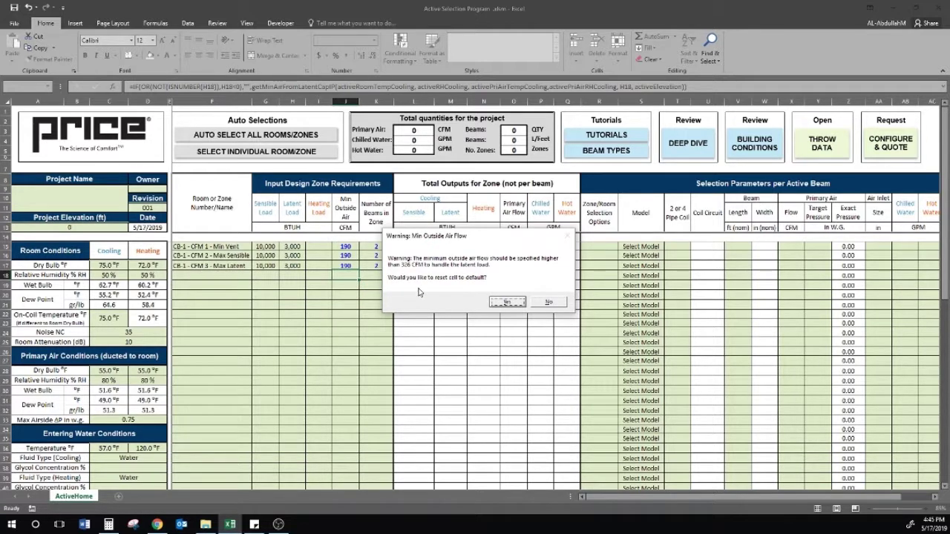
left_click(495, 302)
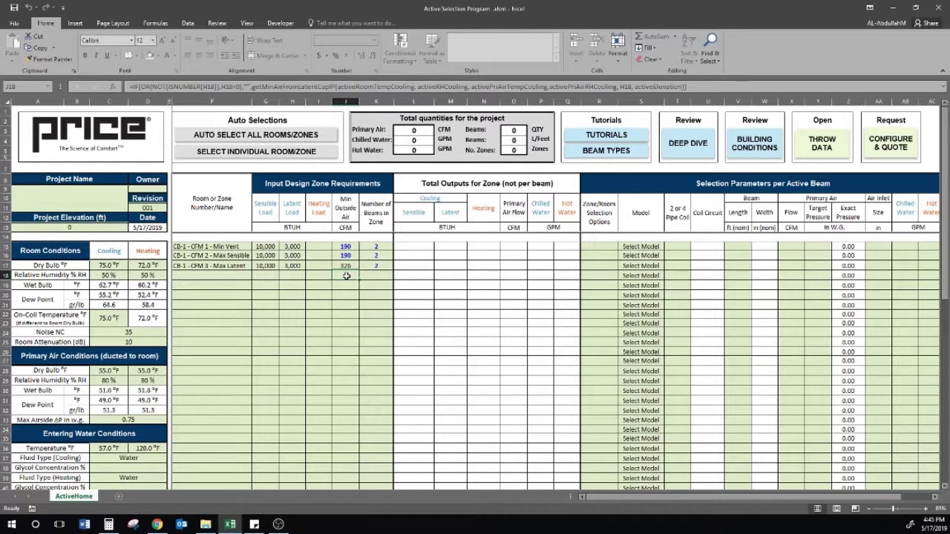
Assign the ACBL-HE24-2W beam model to the Max Latent row in S17
left_click(638, 268)
left_click(668, 265)
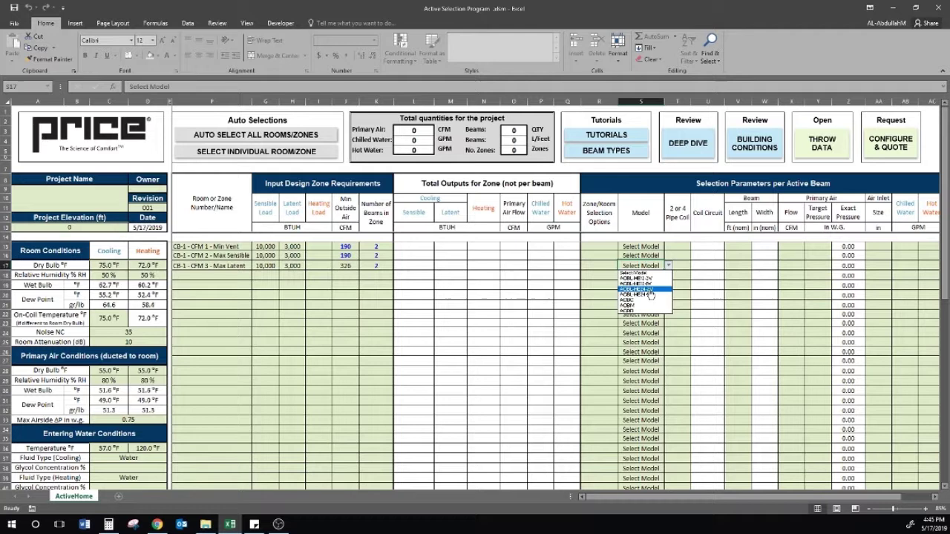
left_click(648, 290)
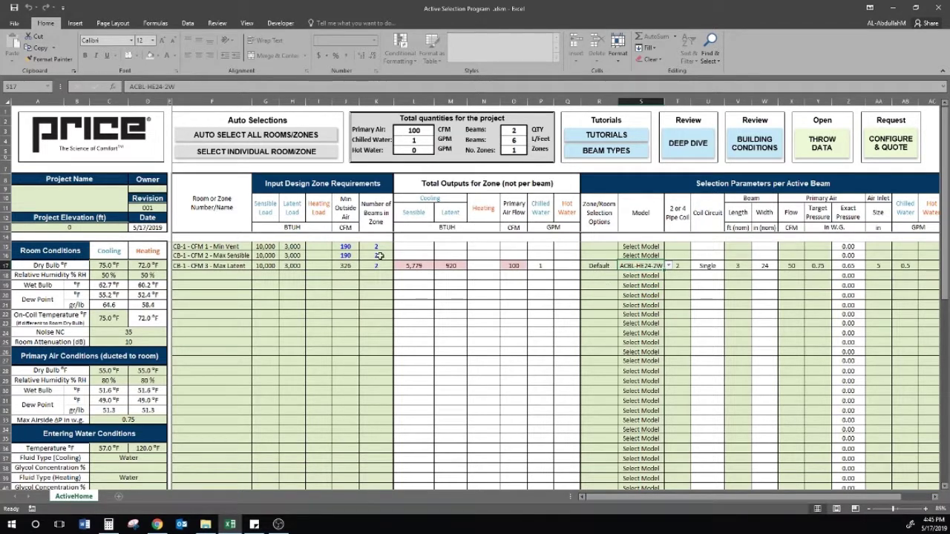
Auto-select all zones optimized for primary air and dismiss the no-solution message
left_click(305, 139)
left_click(404, 108)
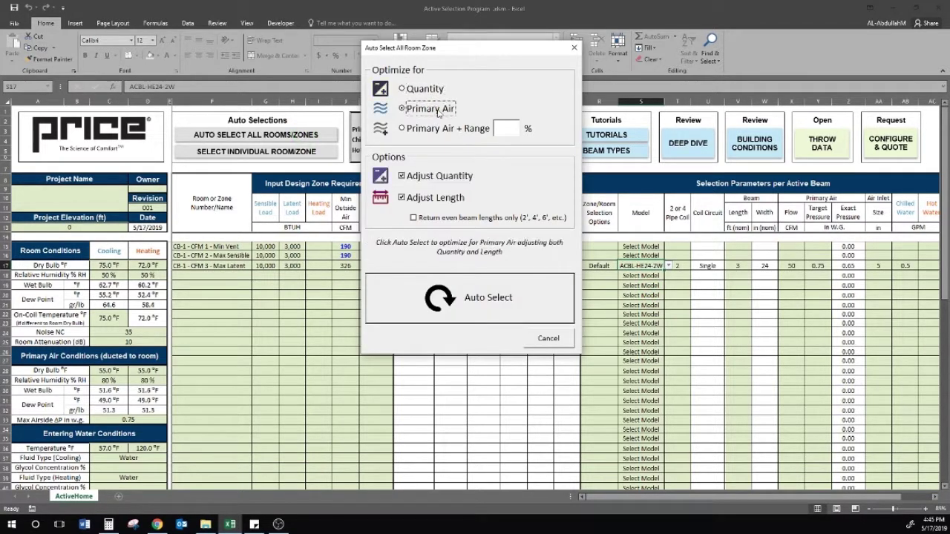
left_click(466, 295)
left_click(543, 305)
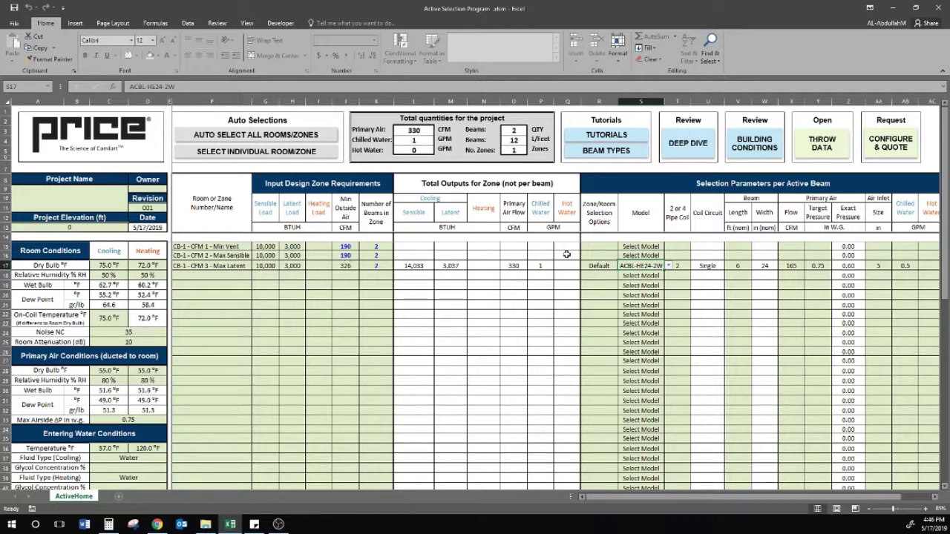
Assign ACBL-HE24-2W to the Max Sensible row and set its flow to 165 CFM
left_click(629, 254)
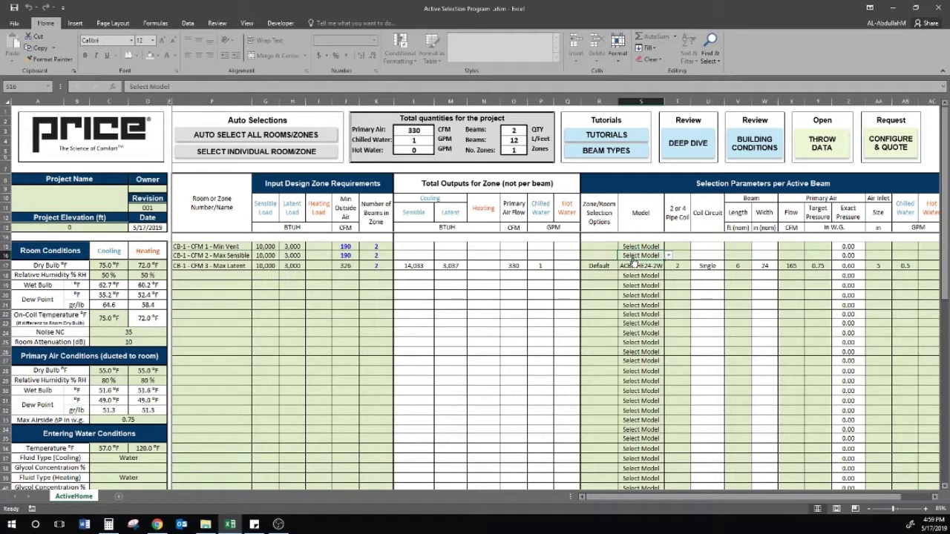
key("alt+Down")
left_click(641, 283)
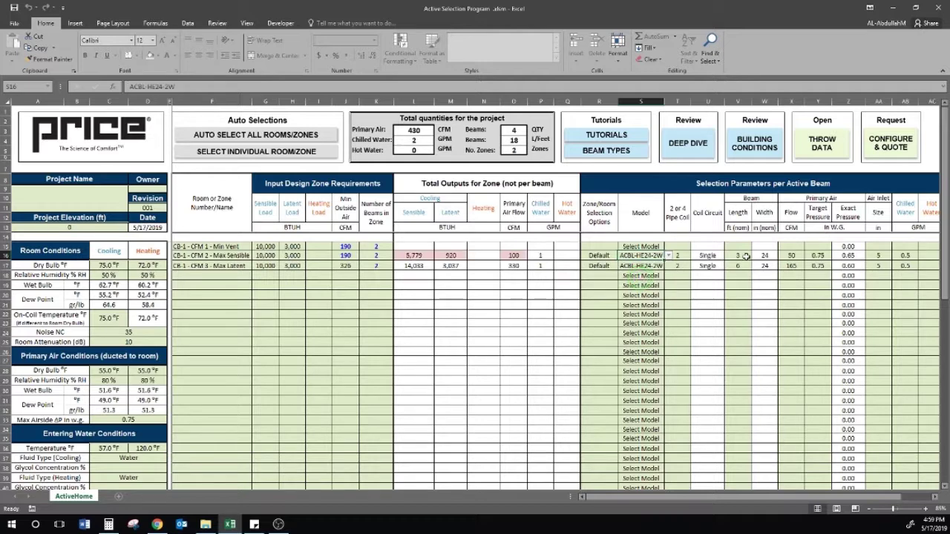
left_click(740, 256)
left_click(794, 255)
type("165")
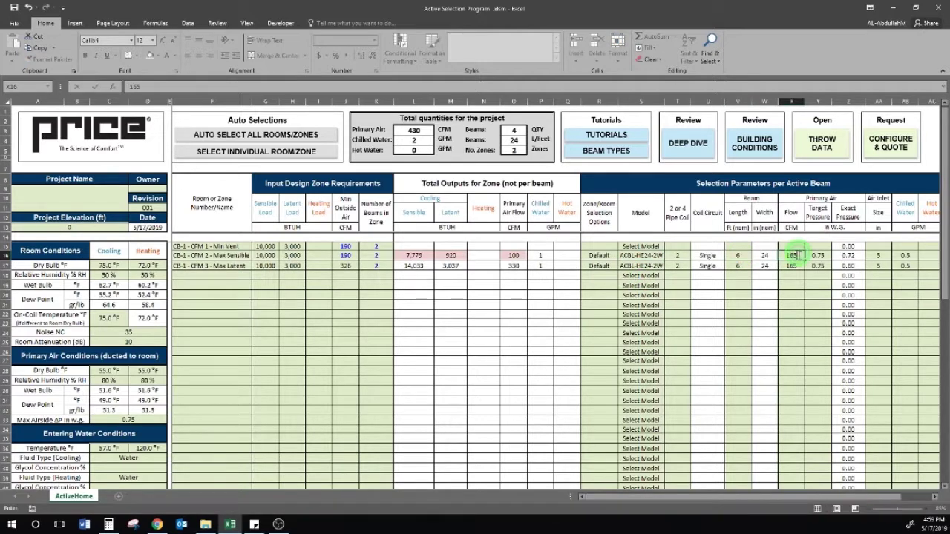
key("Return")
Set the Max Sensible row's selection option in R16 to VAV
scroll(780, 478, "right", 5)
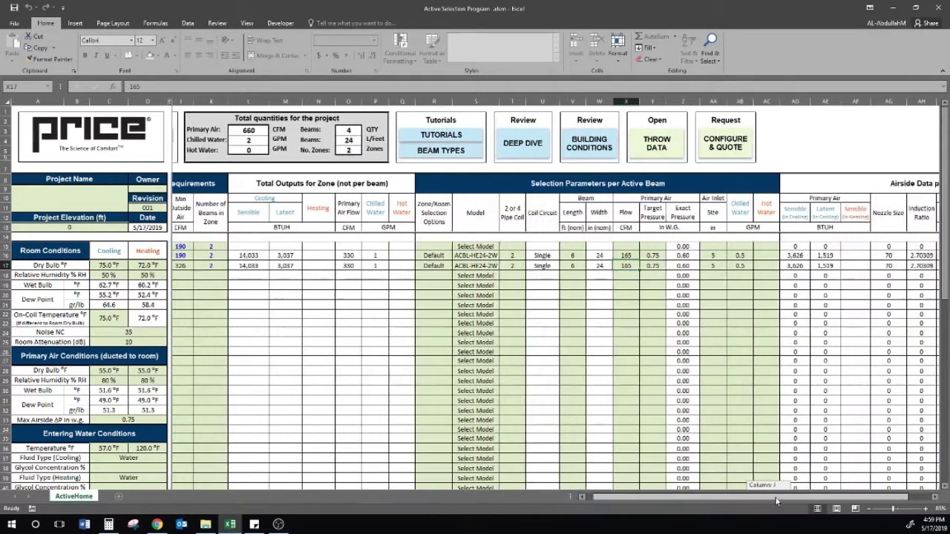
scroll(860, 264, "right", 1)
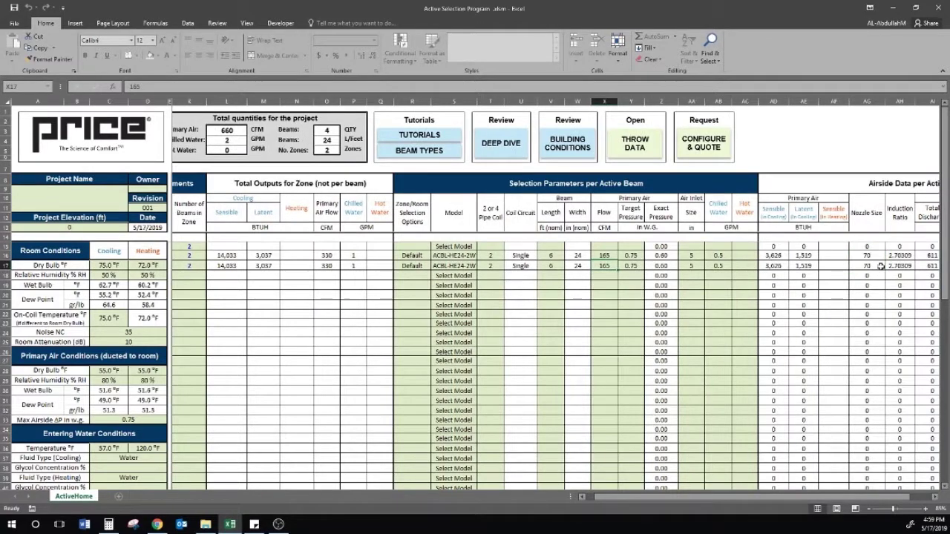
left_click_drag(809, 497, 769, 501)
left_click(596, 256)
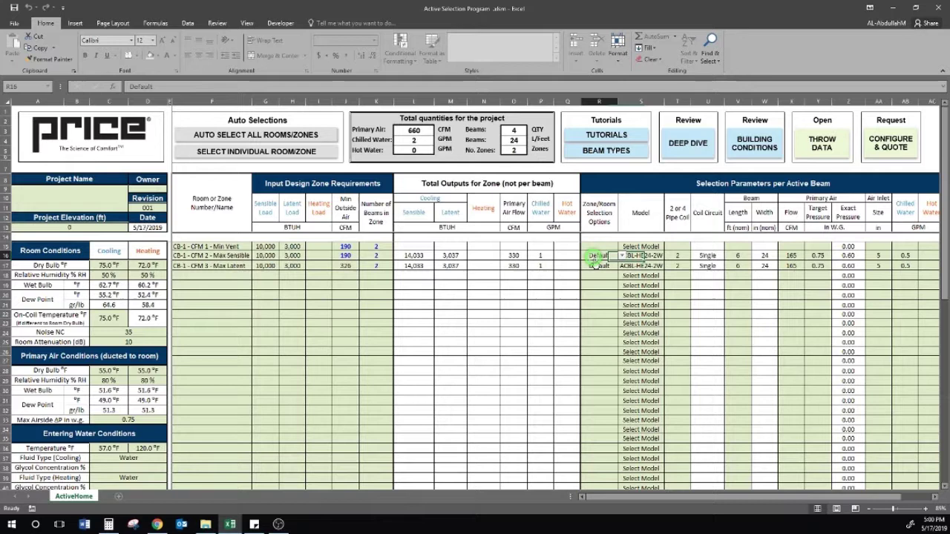
left_click(622, 256)
left_click(598, 274)
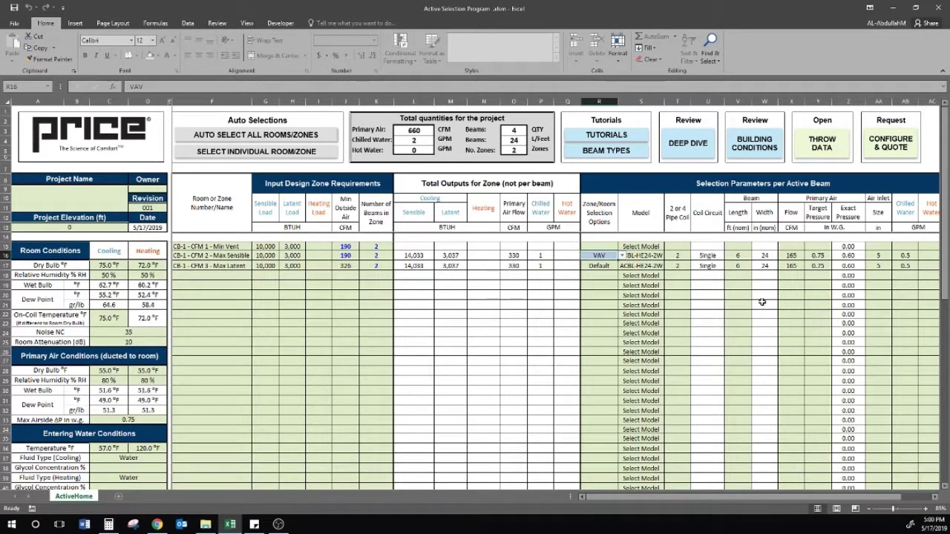
Lower row 16's flow to 120 CFM, recalculate, then settle on 110 CFM
left_click(799, 258)
type("120")
key("Return")
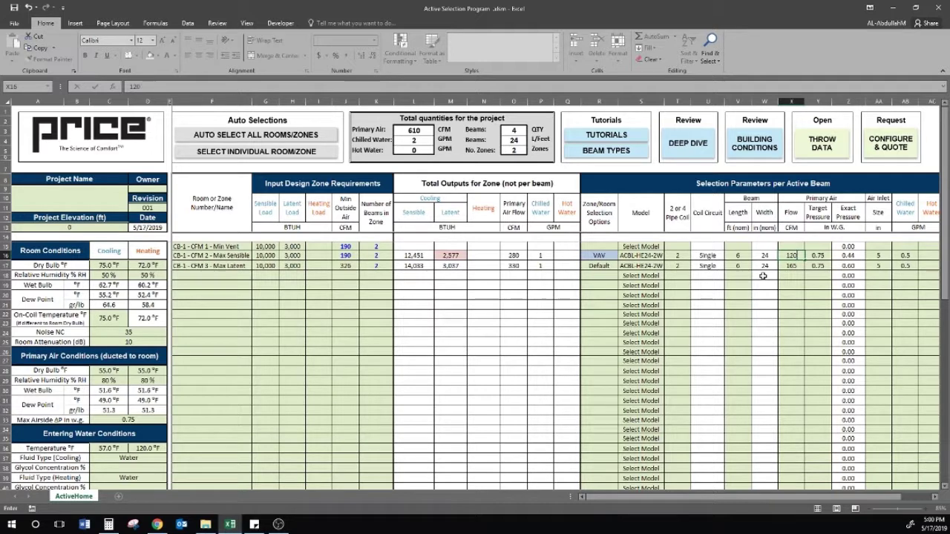
key("Return")
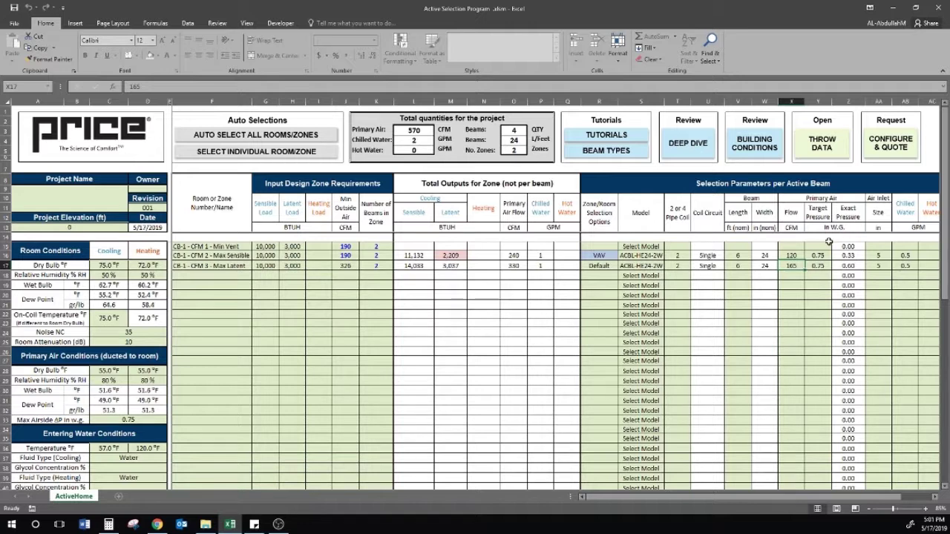
left_click(791, 256)
type("110")
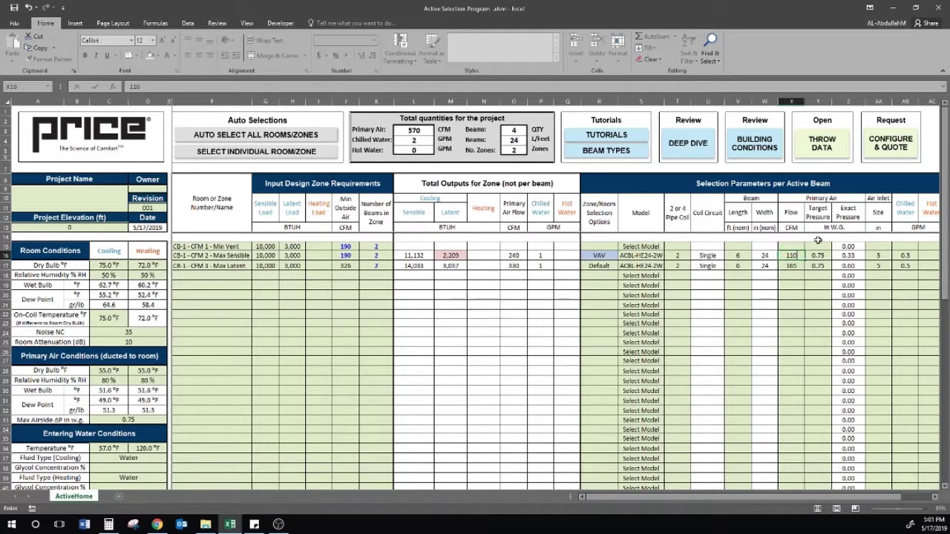
key("Return")
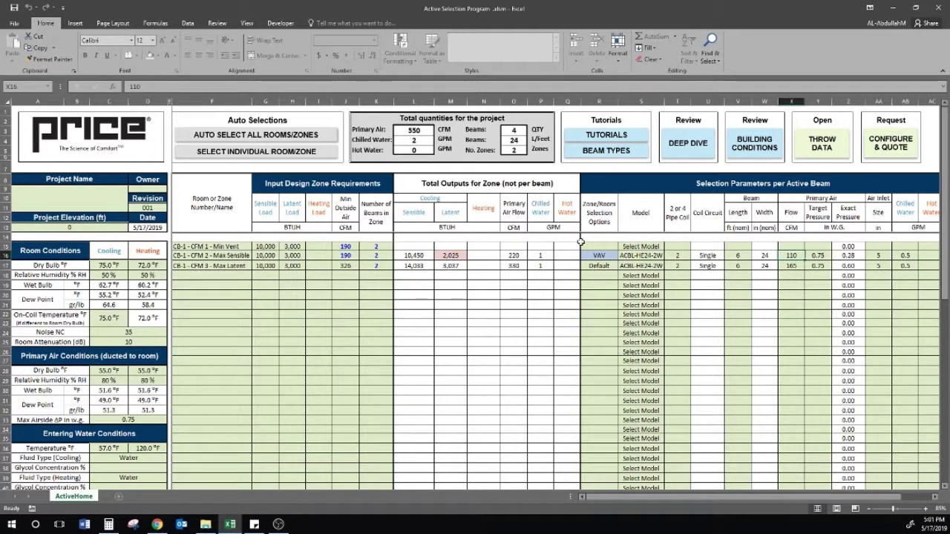
Give the Min Vent row ACBL-HE24-2W beams, 6 ft long, at 165 CFM
left_click(625, 245)
left_click(669, 246)
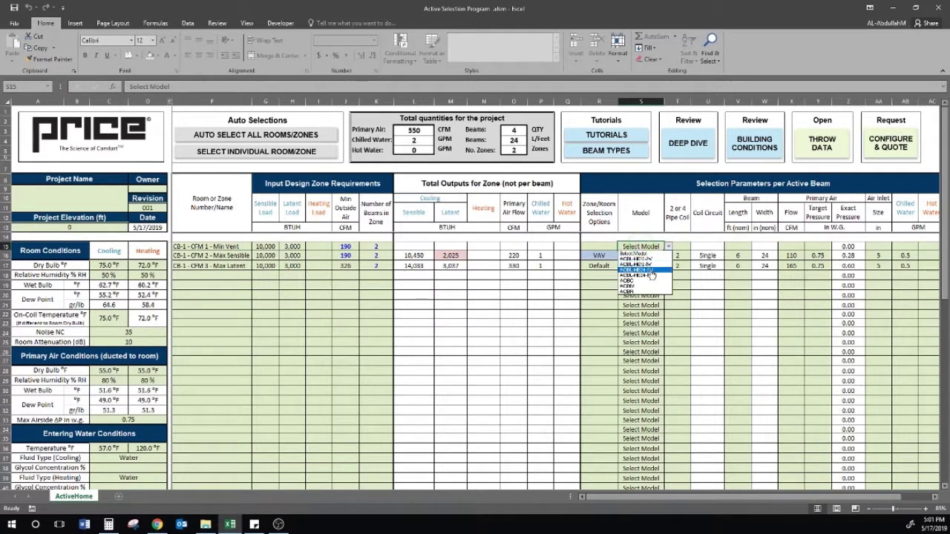
left_click(642, 268)
left_click(742, 245)
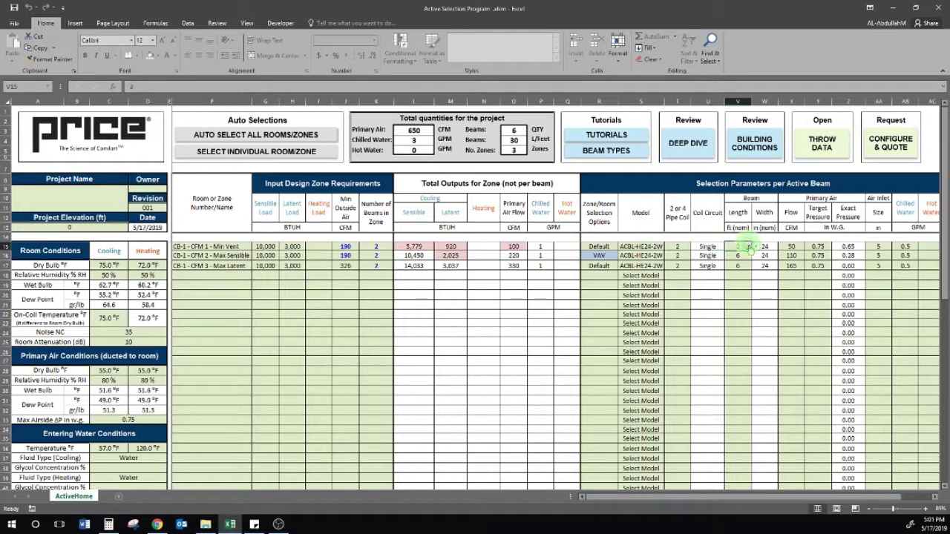
type("6")
key("Return")
left_click(794, 246)
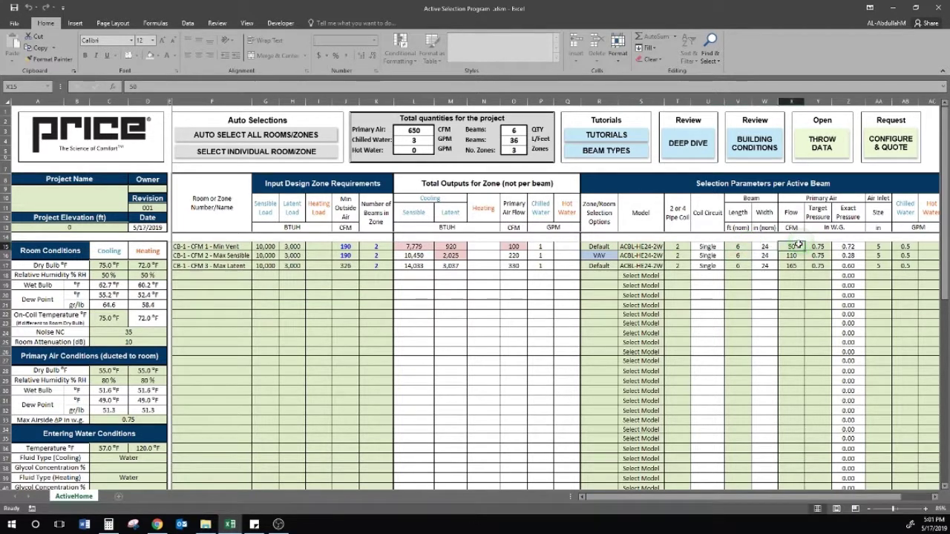
type("165")
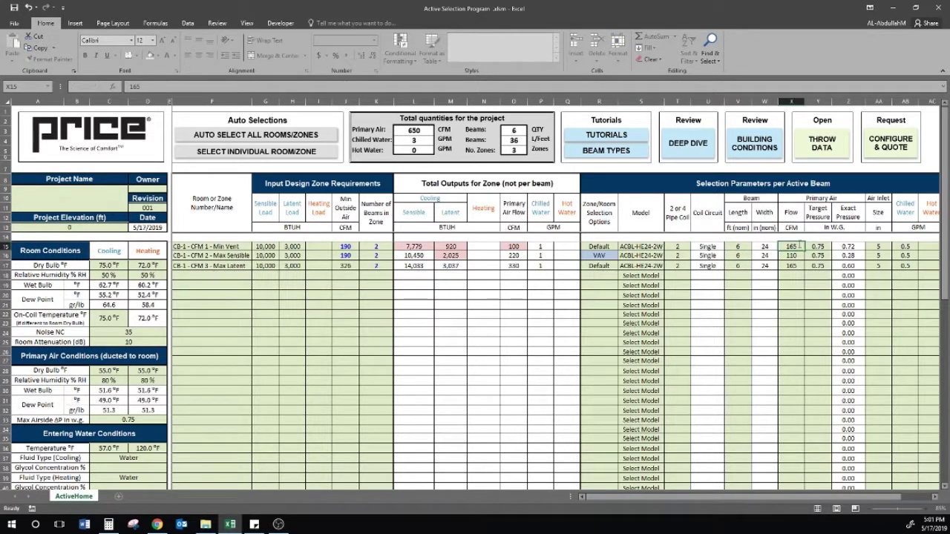
key("Return")
Switch row 15's selection option to VAV and drop its flow to 95 CFM
left_click(598, 247)
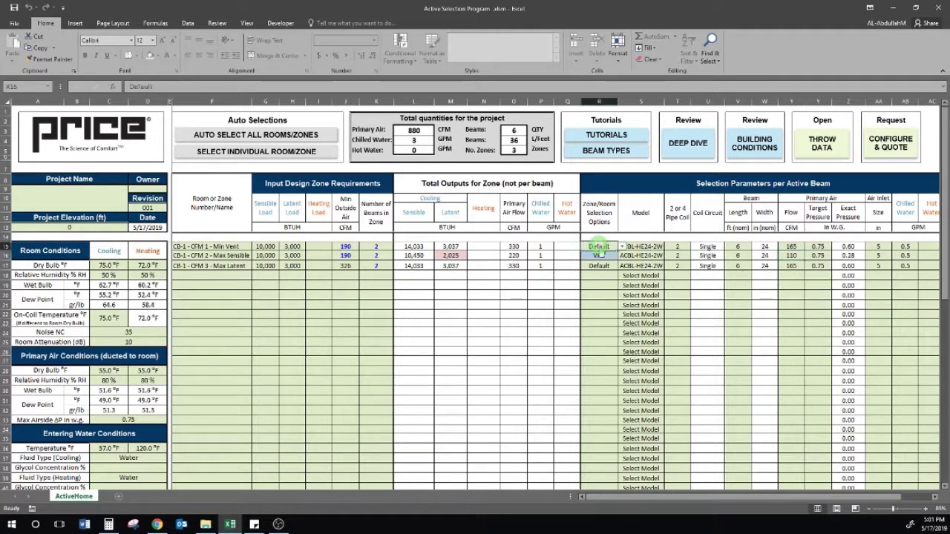
left_click(600, 255)
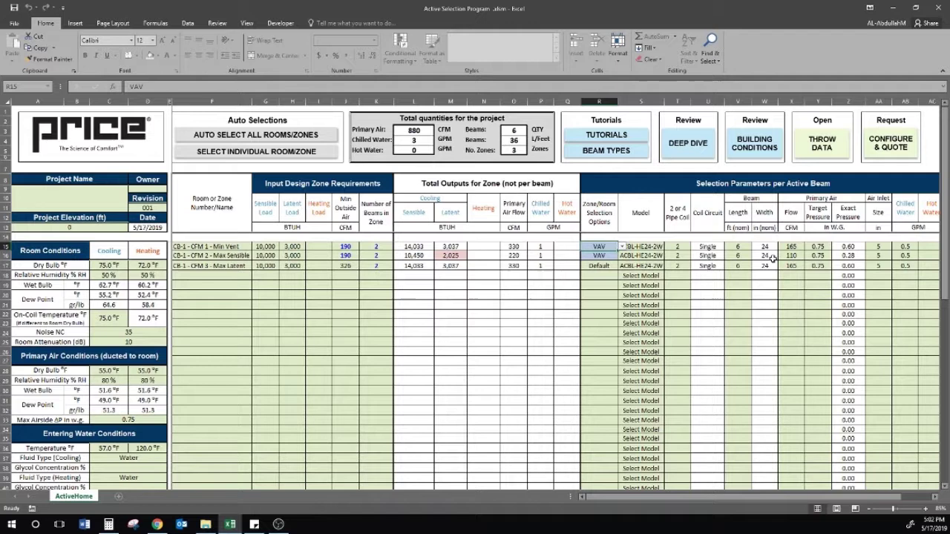
left_click(791, 246)
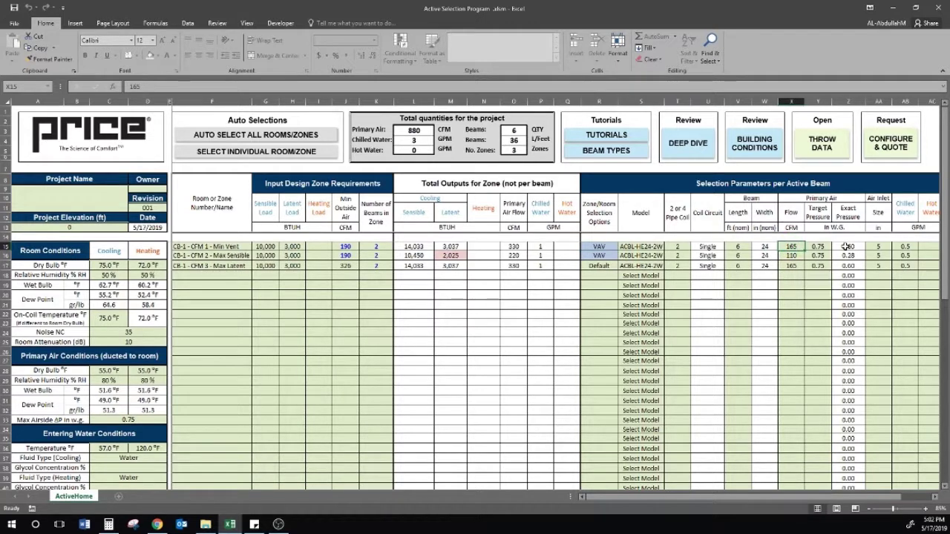
type("95")
key("Return")
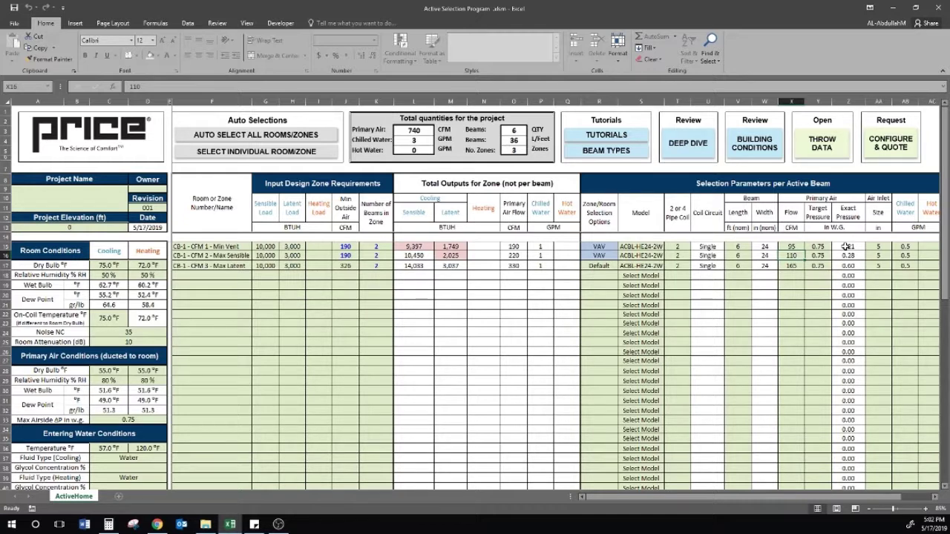
left_click(236, 247)
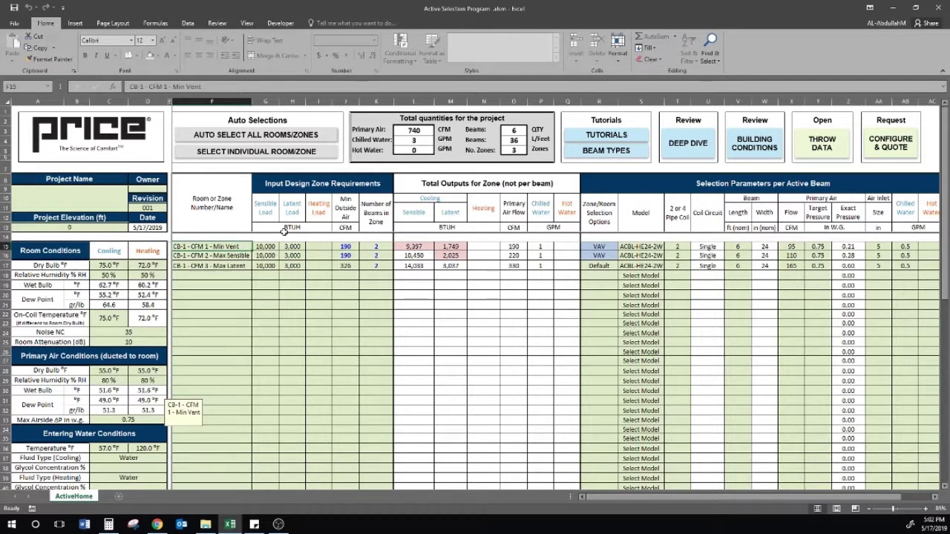
left_click(246, 255)
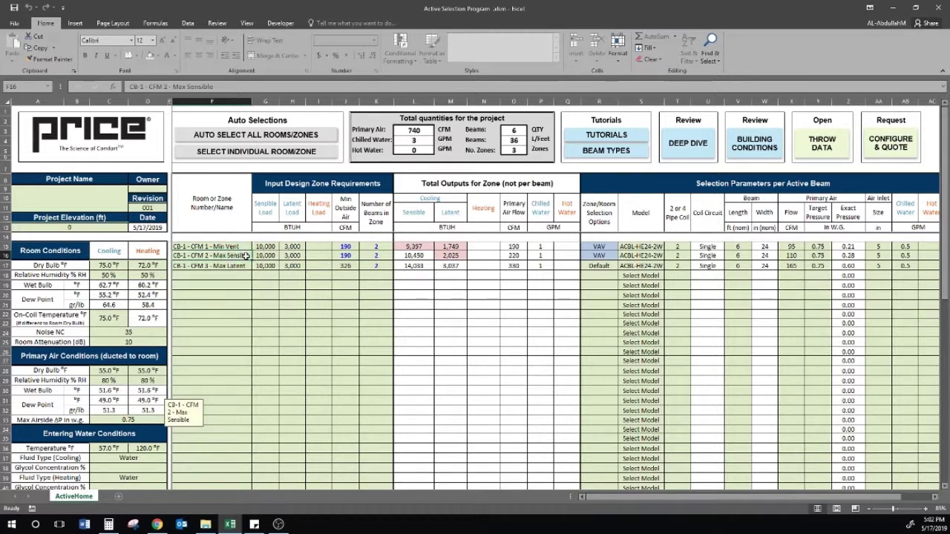
left_click(246, 266)
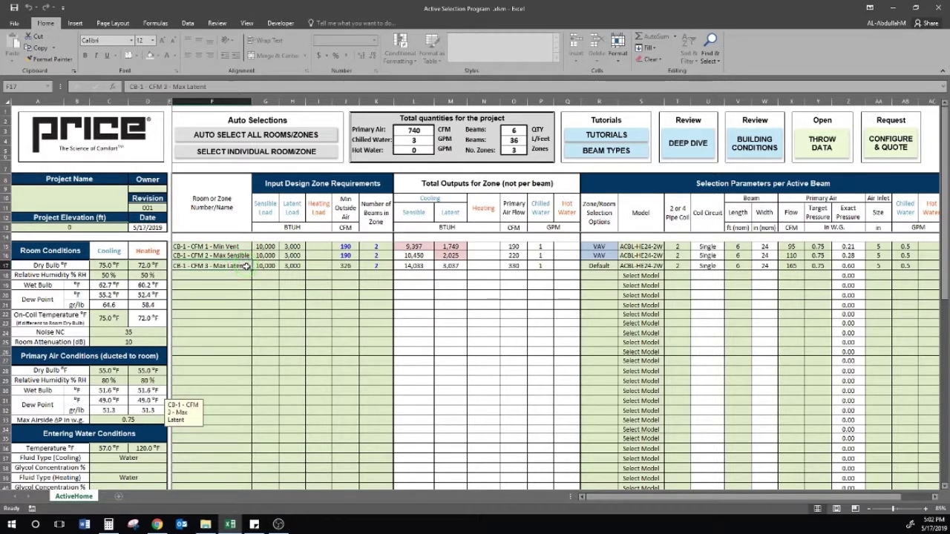